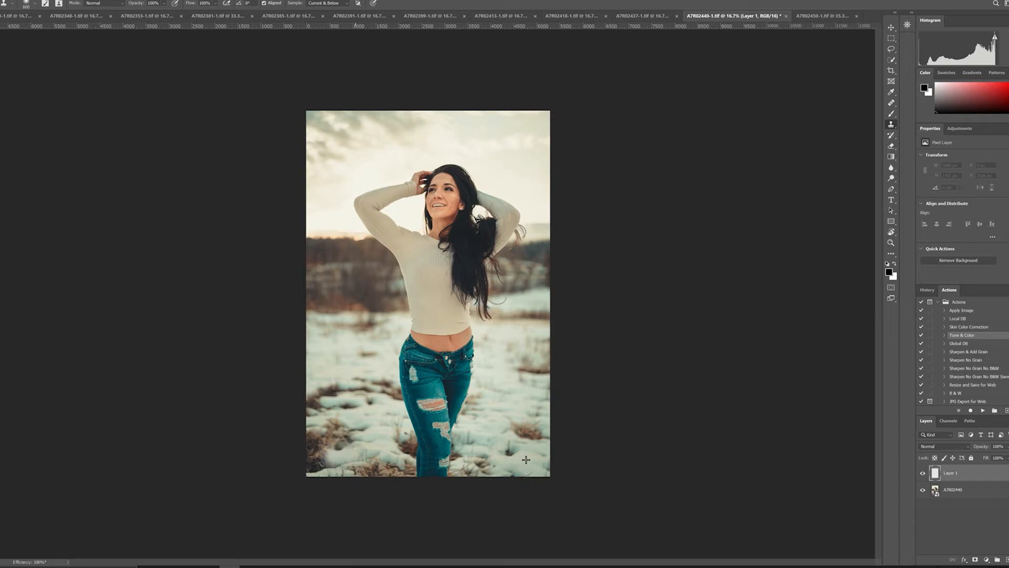
- Clone clean snow over the dry grass patch in the lower-left corner of the photo with the Clone Stamp
alt+click(376, 430)
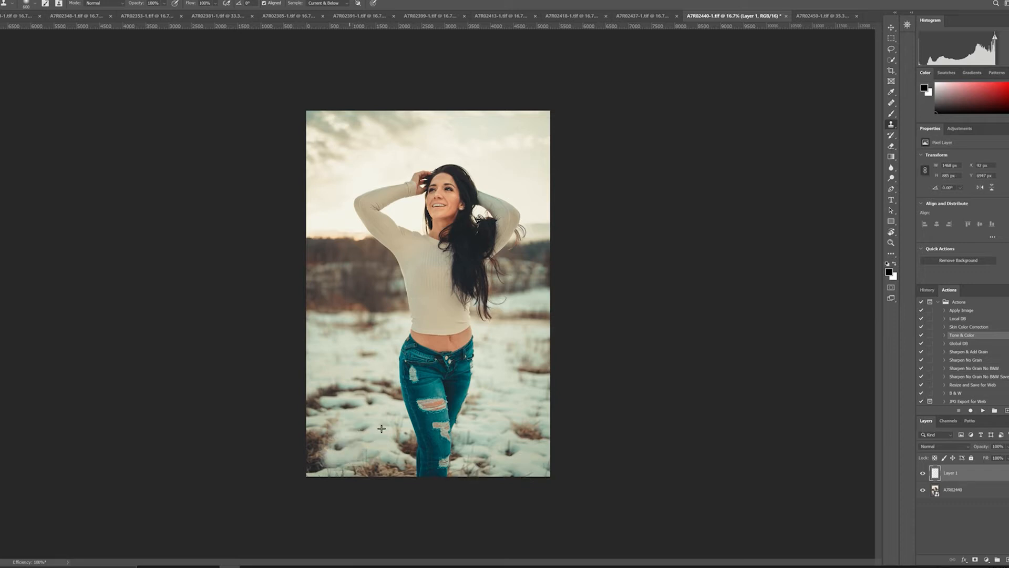
alt+click(377, 446)
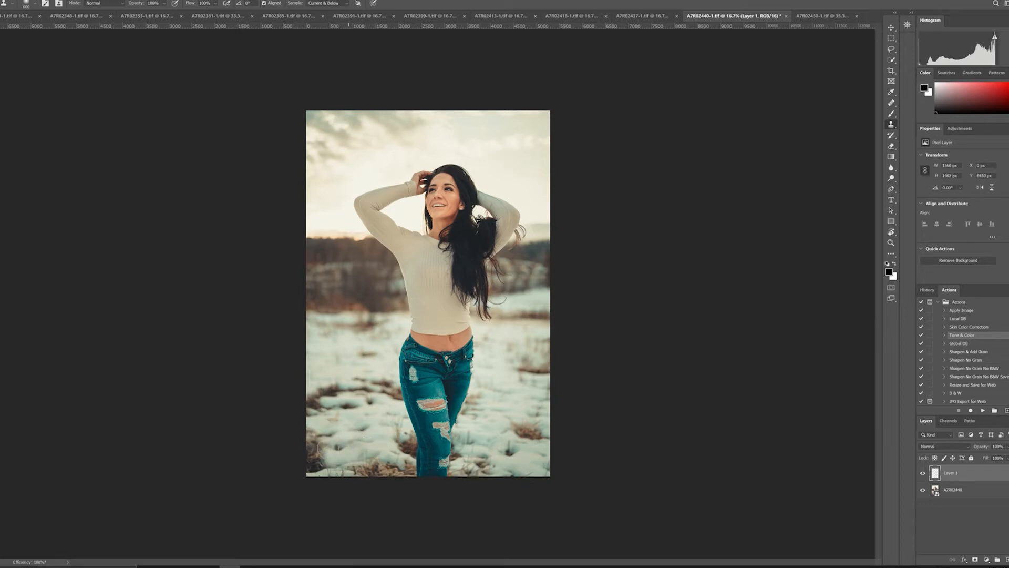
alt+click(368, 447)
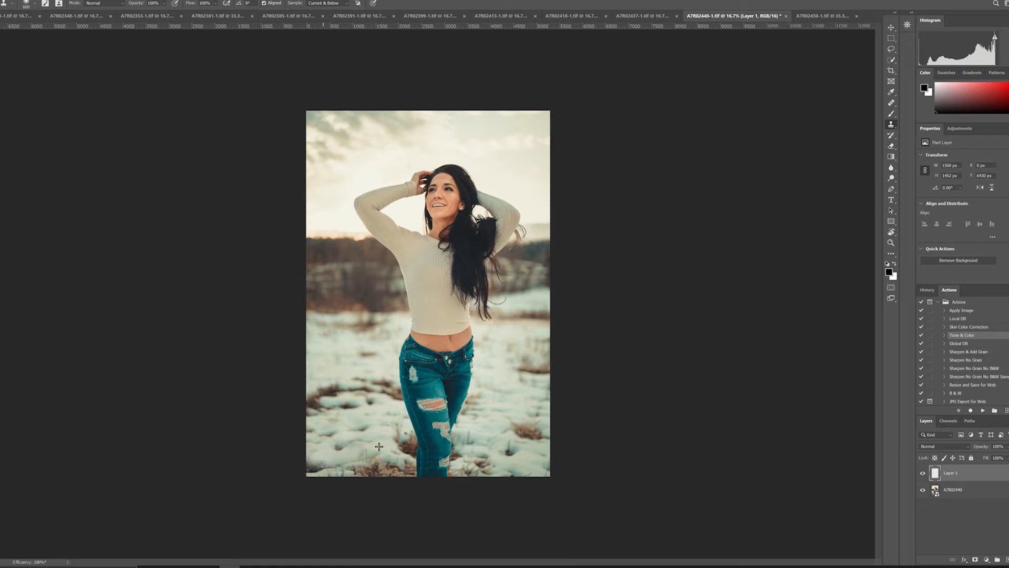
alt+click(363, 465)
click(330, 467)
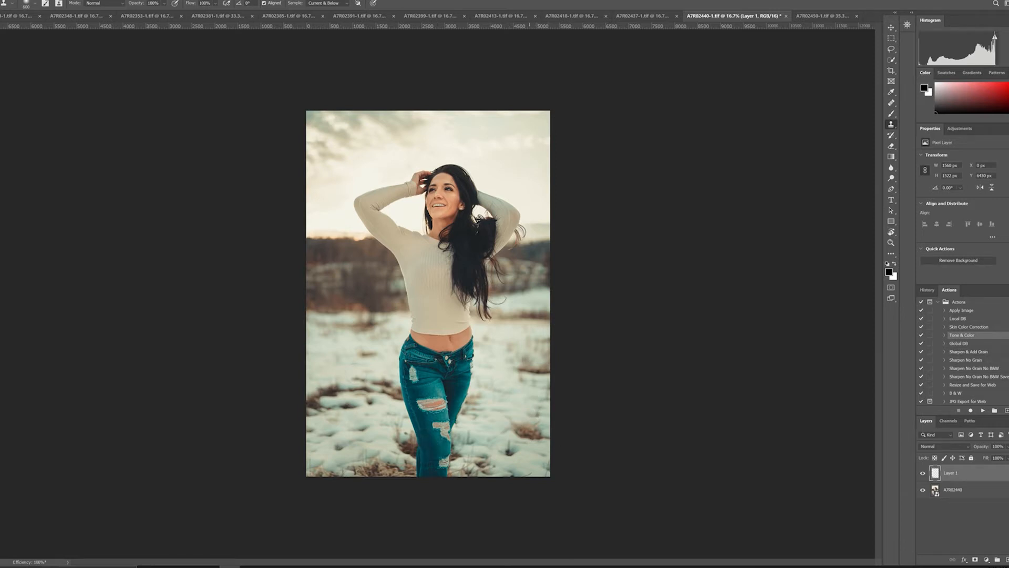
- Clone snow over the brown grass strip between the left photo edge and the thigh
mouse_move(383, 390)
mouse_down()
mouse_move(350, 391)
mouse_move(363, 407)
mouse_move(338, 393)
mouse_move(309, 410)
mouse_up()
alt+click(523, 398)
alt+click(333, 382)
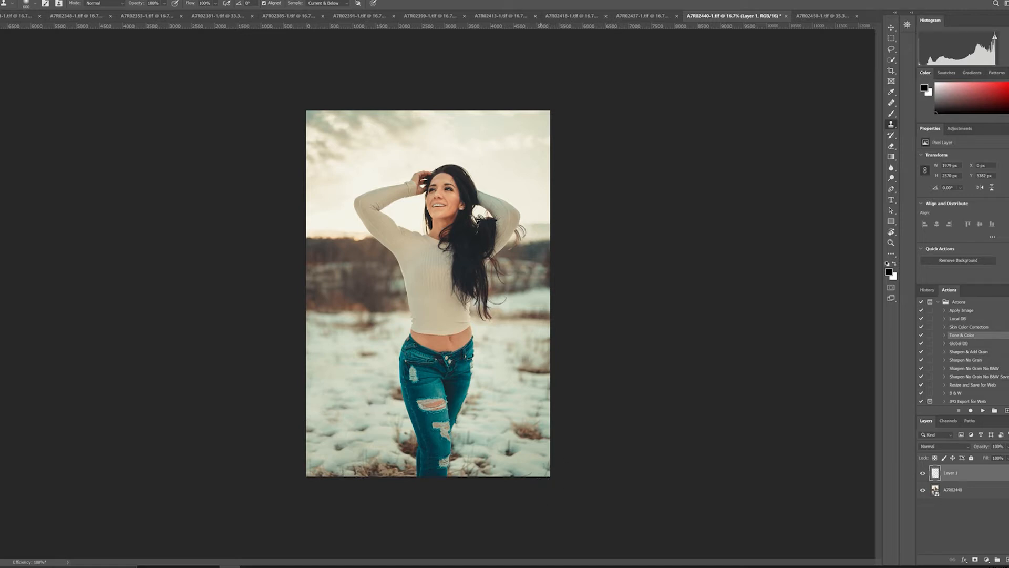
- Clone snow over the grass tufts on the lower-right side of the photo, up to the edge of the legs
alt+click(507, 402)
mouse_move(515, 432)
mouse_down()
mouse_move(537, 430)
mouse_move(516, 444)
mouse_move(532, 445)
mouse_move(508, 451)
mouse_move(538, 453)
mouse_move(542, 468)
mouse_up()
alt+click(516, 421)
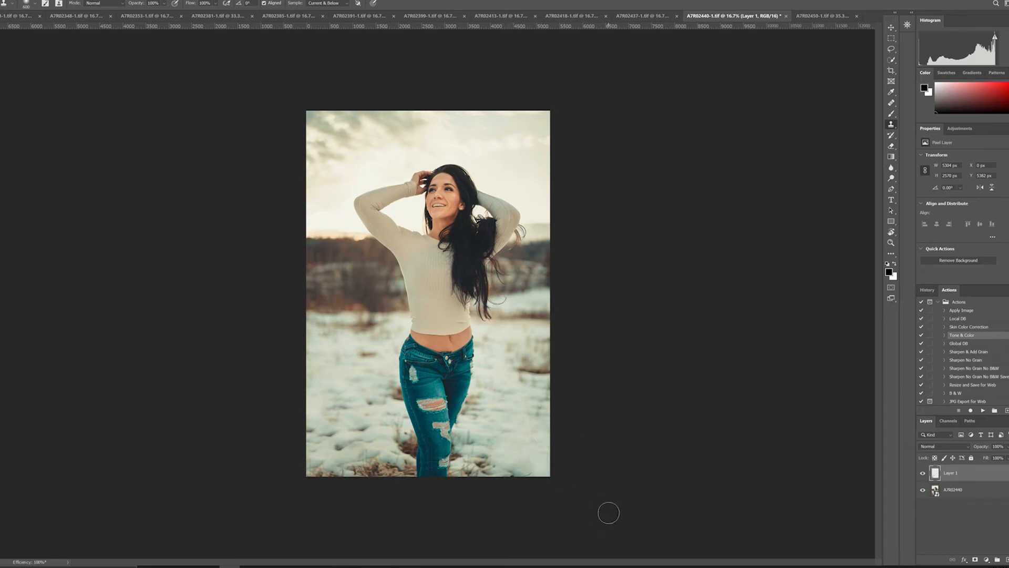
alt+click(505, 436)
drag(488, 465, 490, 465)
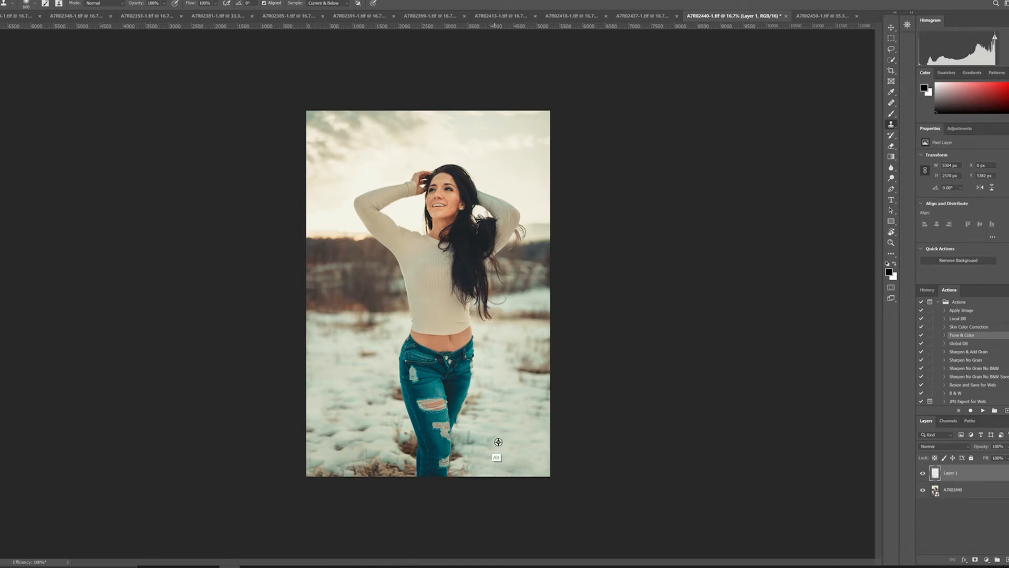
alt+click(501, 437)
mouse_move(475, 439)
mouse_down()
mouse_move(458, 463)
mouse_move(475, 465)
mouse_up()
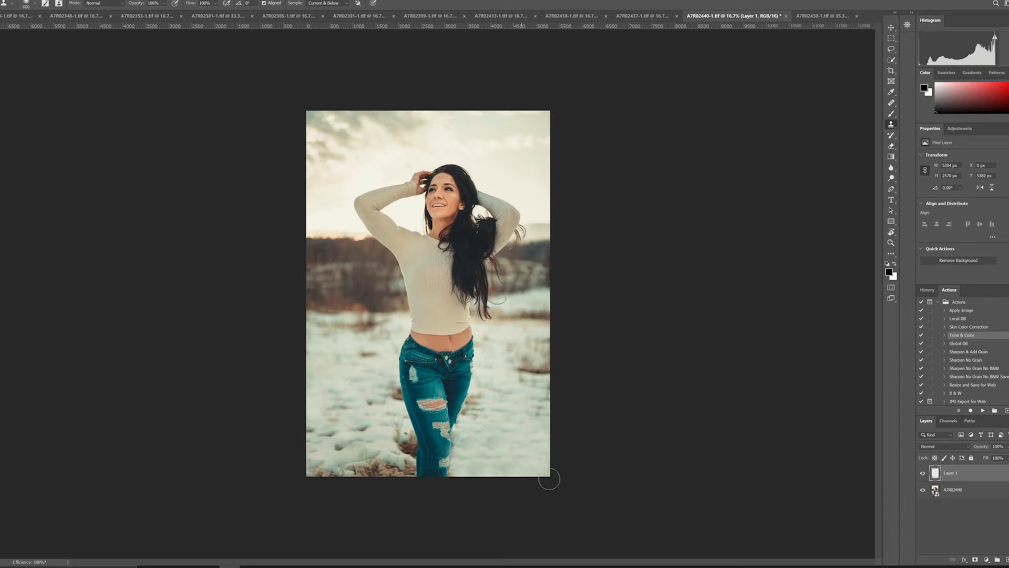
- Clone snow over the remaining grass along the bottom edge and beside the left side of the lower legs
alt+click(345, 429)
mouse_move(357, 463)
mouse_down()
mouse_move(399, 470)
mouse_move(409, 443)
mouse_move(399, 444)
mouse_up()
alt+click(371, 453)
alt+click(493, 455)
click(408, 471)
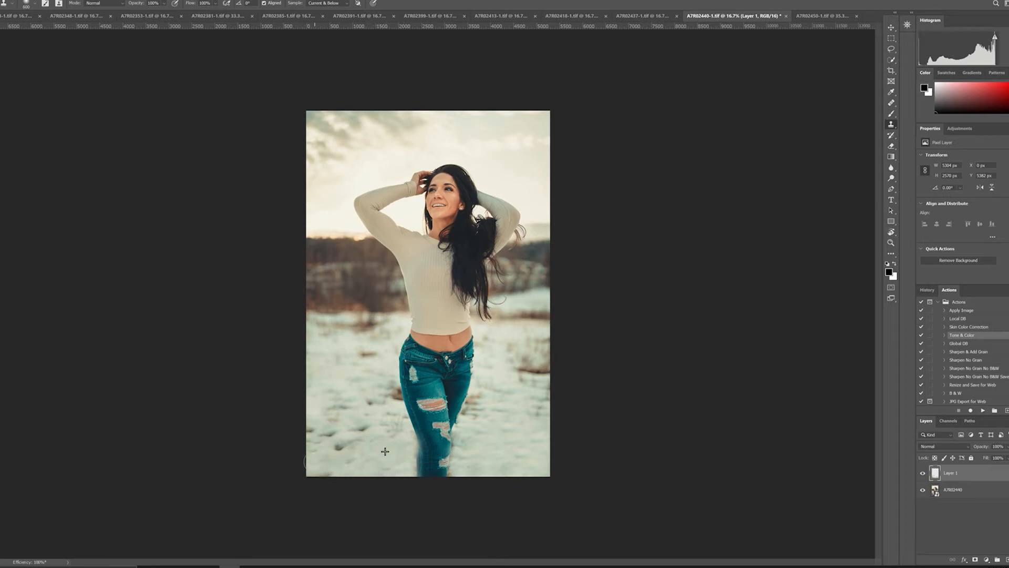
- Even out the dark spots in the lower-left snow by cloning nearby clean snow over them
alt+click(370, 465)
click(342, 443)
alt+click(391, 458)
click(343, 443)
alt+click(387, 454)
click(339, 446)
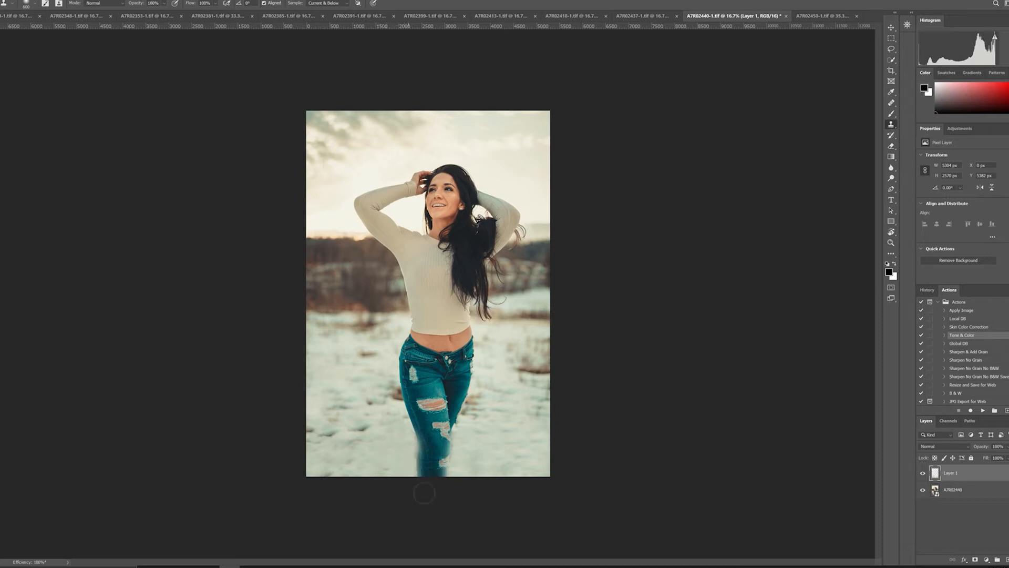
- Add a layer mask to Layer 1 and paint black over the smudged lower legs to restore the jeans
click(975, 560)
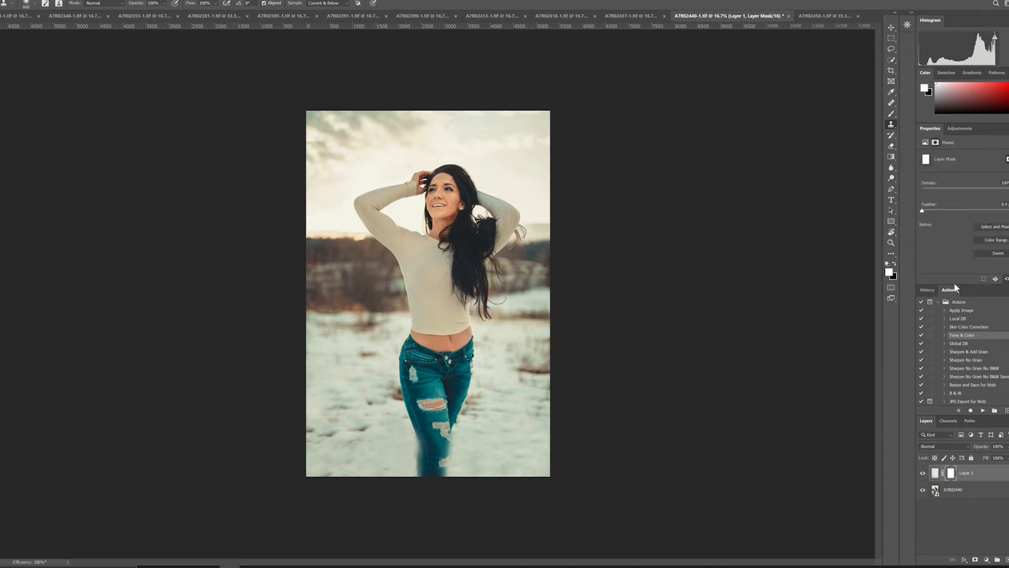
click(891, 113)
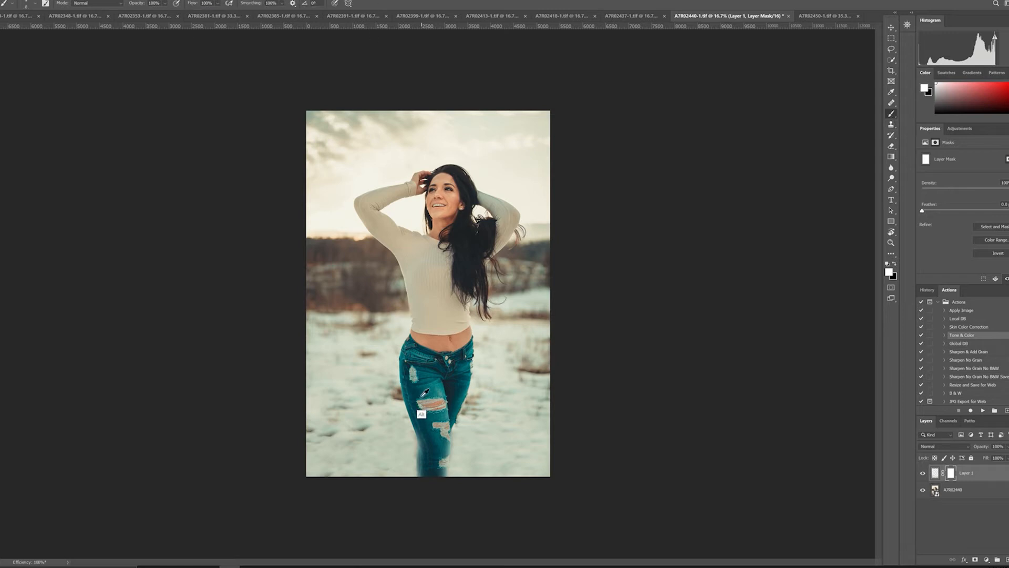
scroll(419, 429, up, 5)
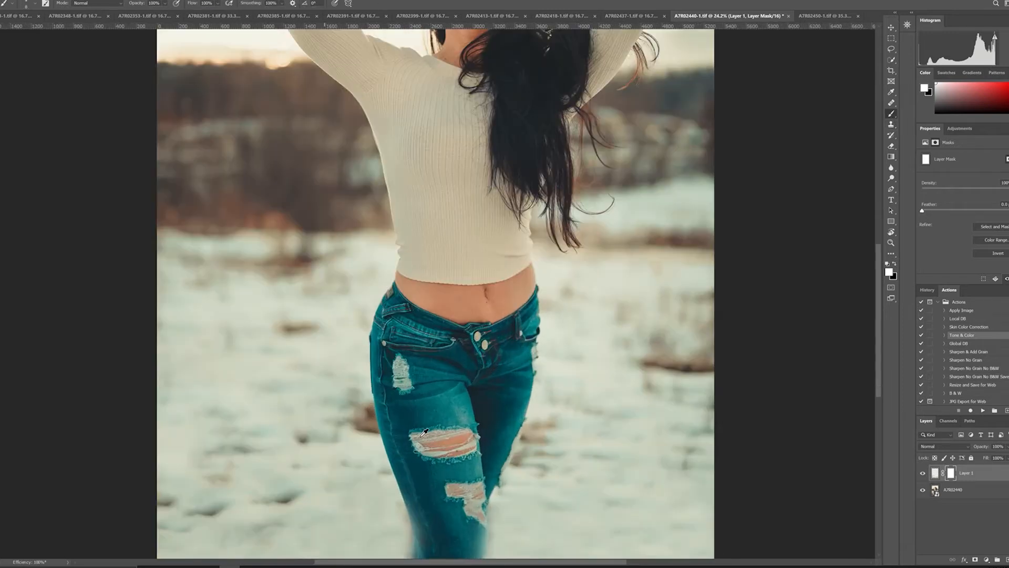
drag(480, 459, 475, 380)
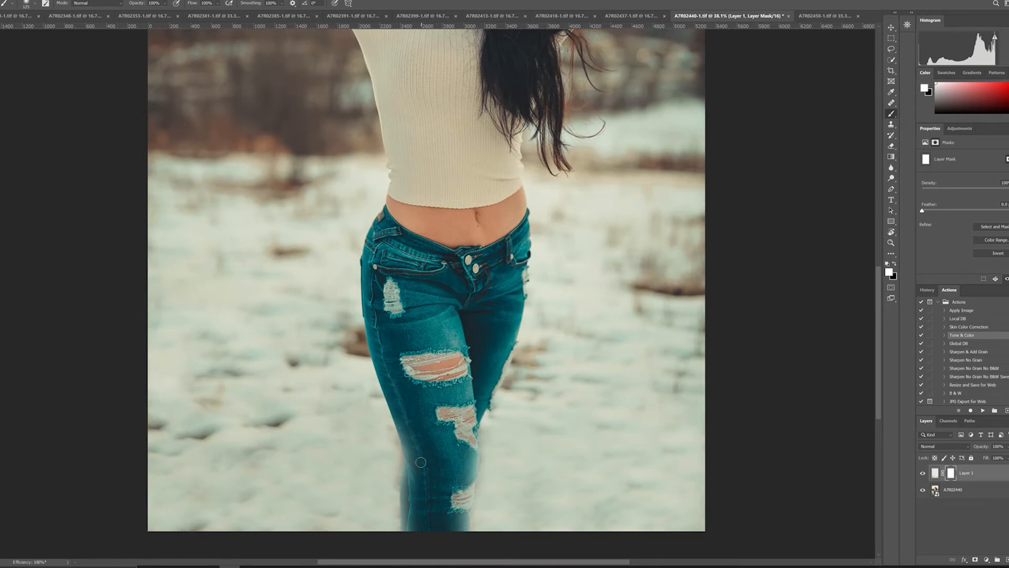
key(x)
key(ctrl+z)
key(ctrl+z)
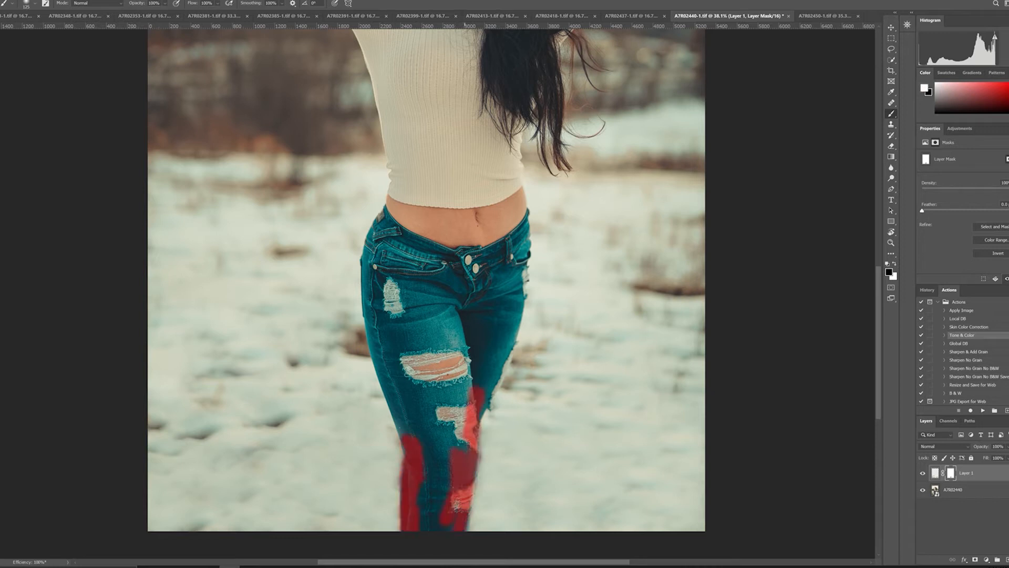
key(x)
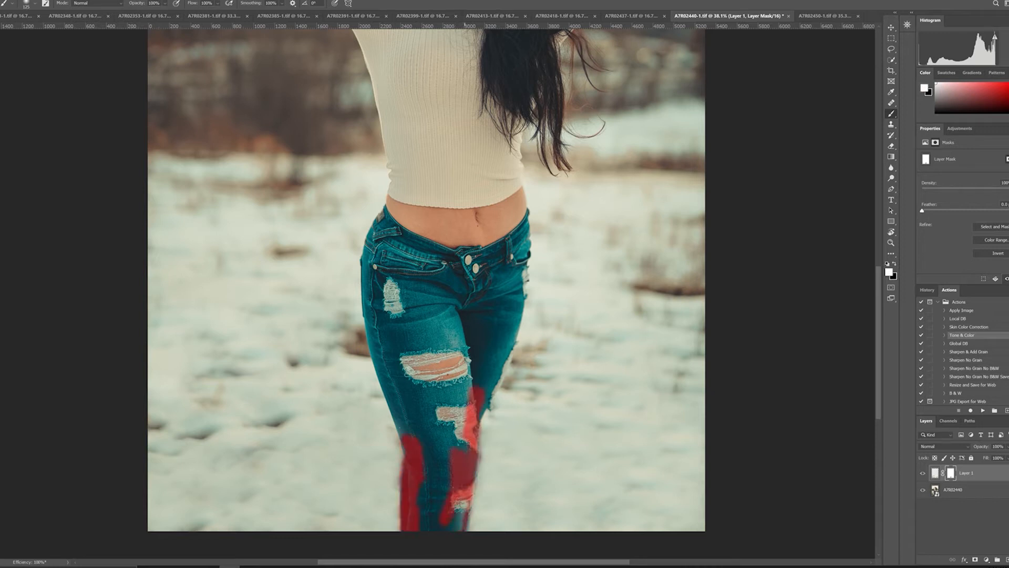
key(x)
key(backslash)
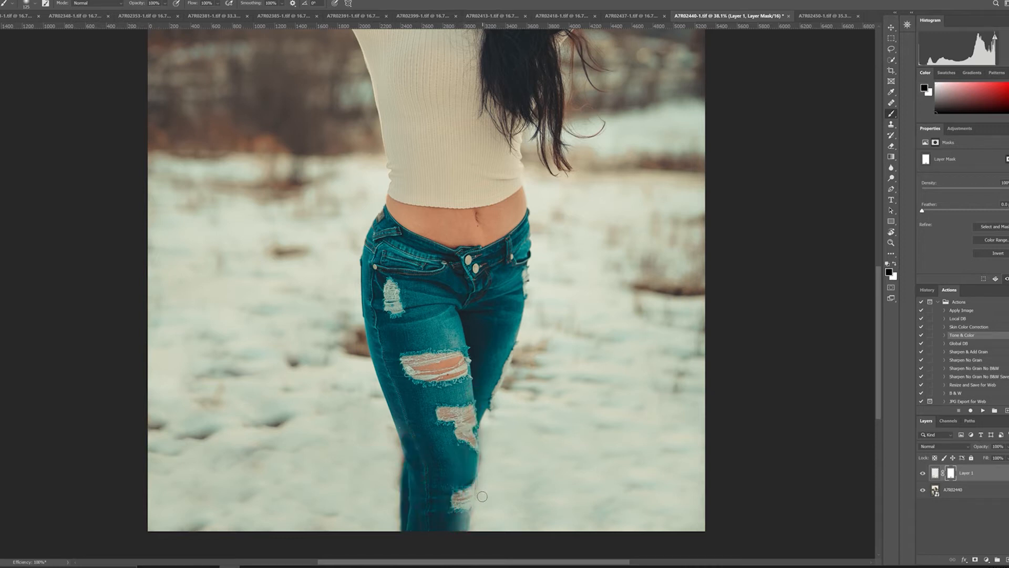
- Refine Layer 1's mask along the right edge of the lower leg, using the red mask overlay as a guide
key(x)
key(backslash)
key(x)
drag(468, 501, 465, 528)
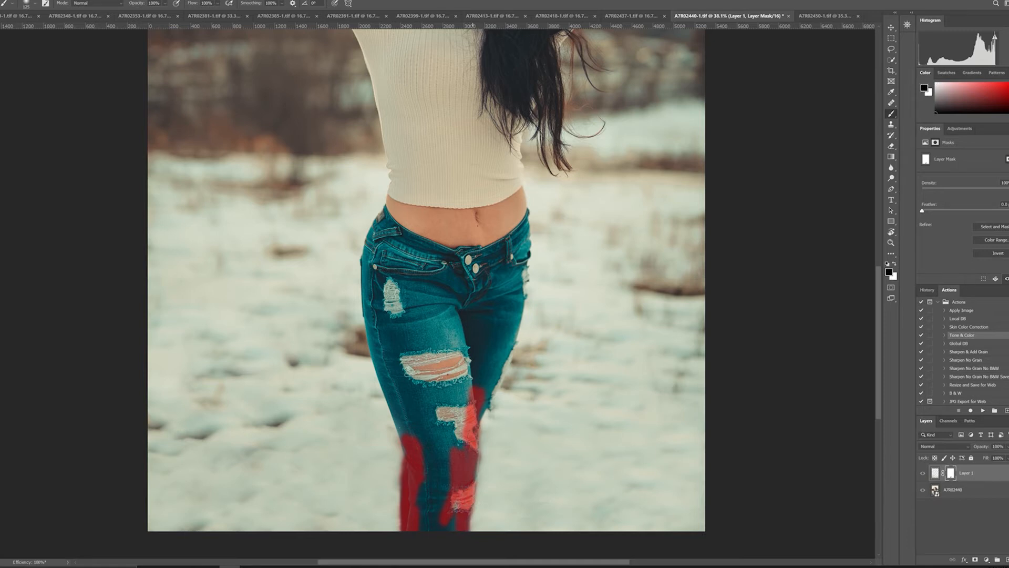
key(x)
key(backslash)
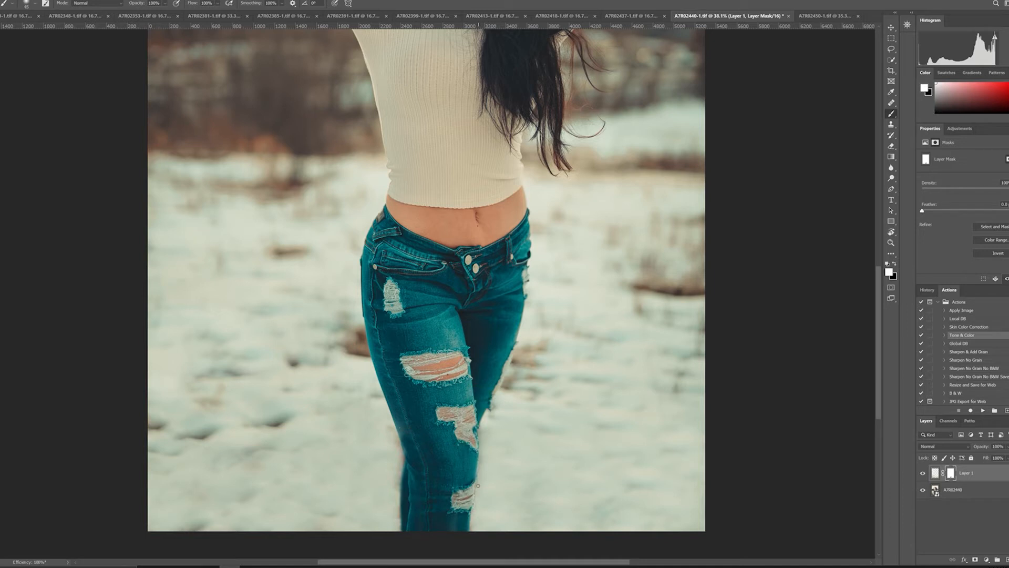
- Touch up the snow beside the jeans with the Clone Stamp on Layer 1's image content
key(ctrl+0)
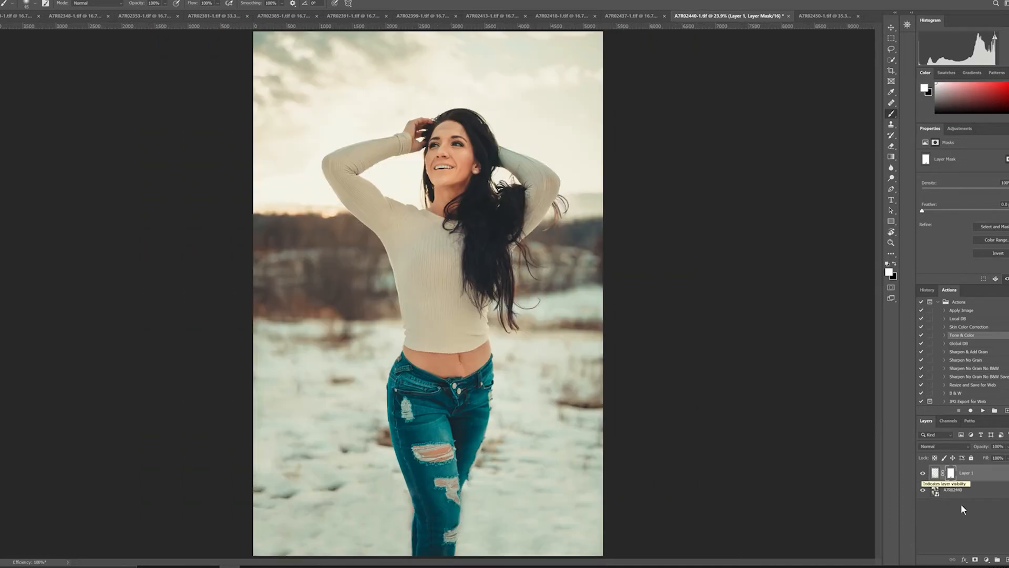
click(935, 473)
key(s)
key(x)
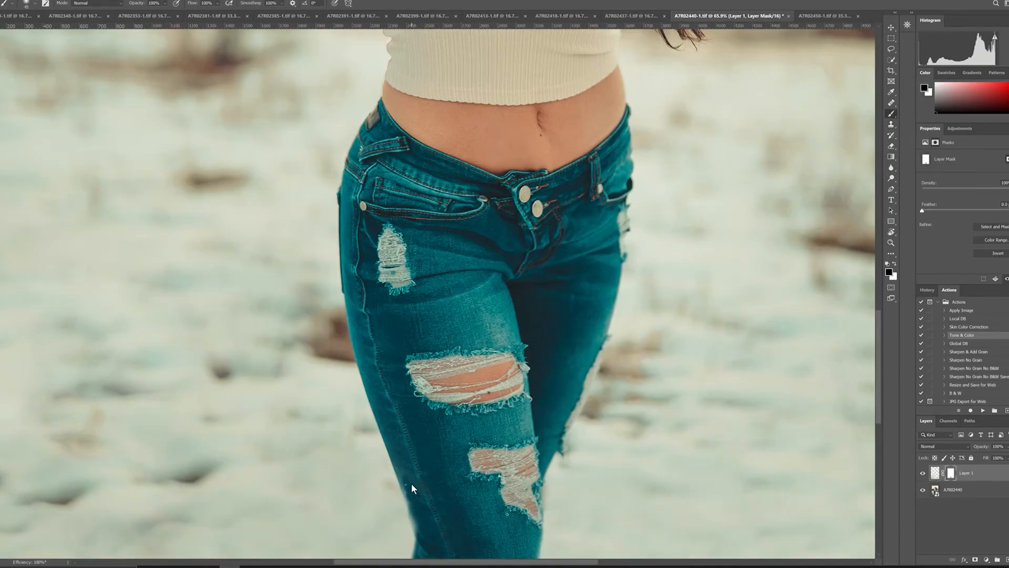
scroll(411, 488, down, 2)
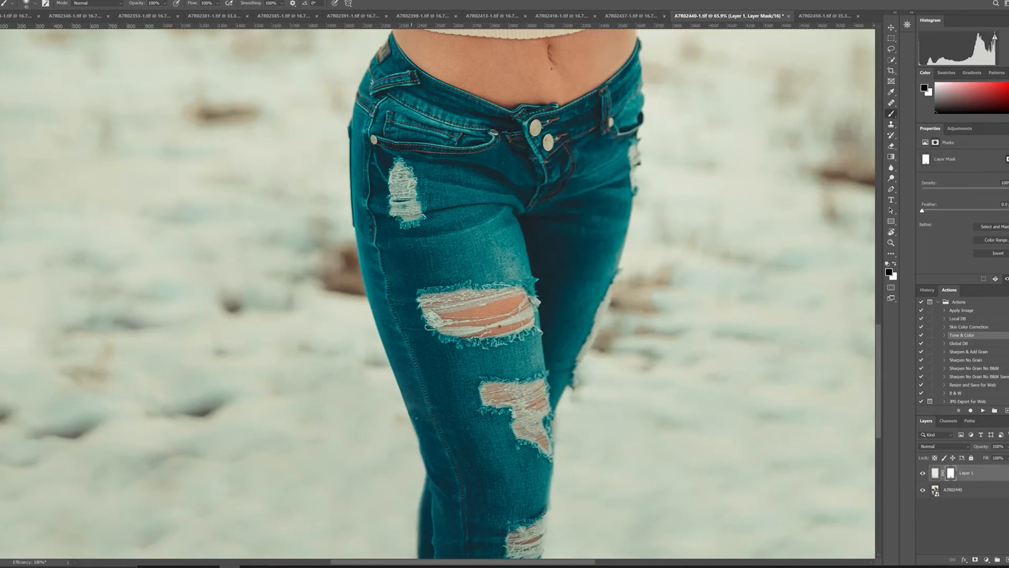
key(ctrl+0)
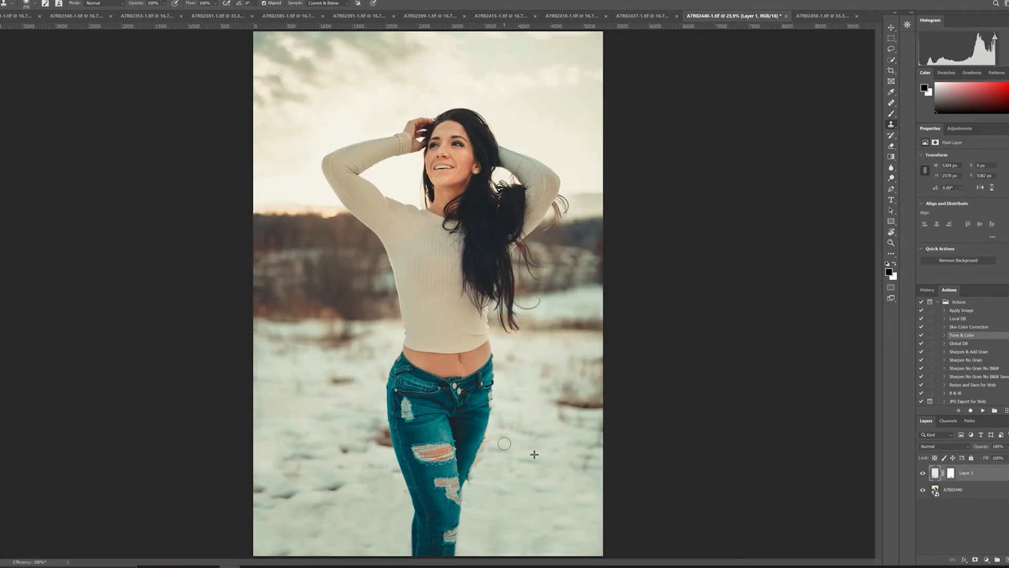
scroll(389, 442, up, 4)
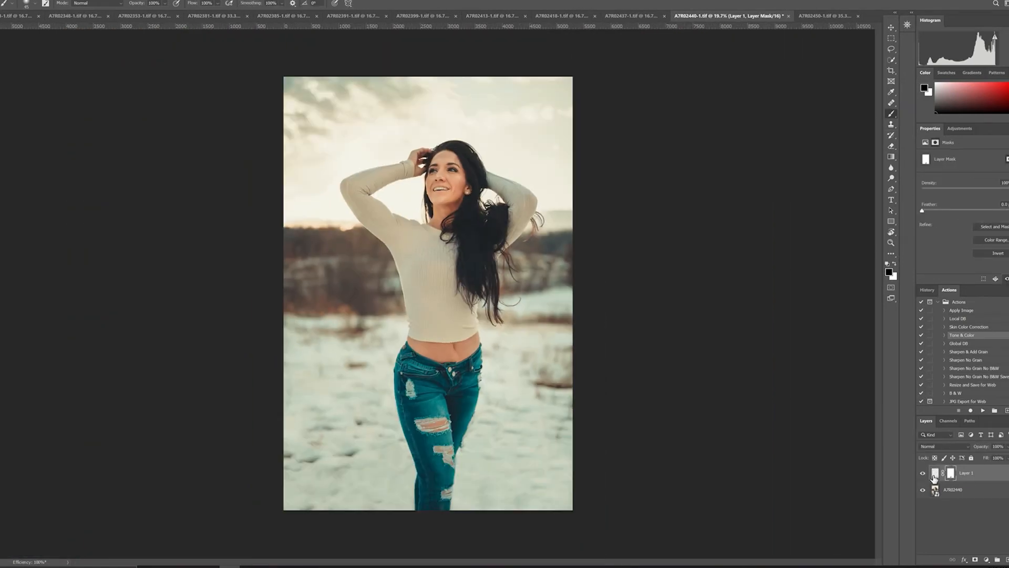
- Create two merged copies of the image above Layer 1 and name them "high" and "low"
click(936, 473)
drag(939, 476, 942, 482)
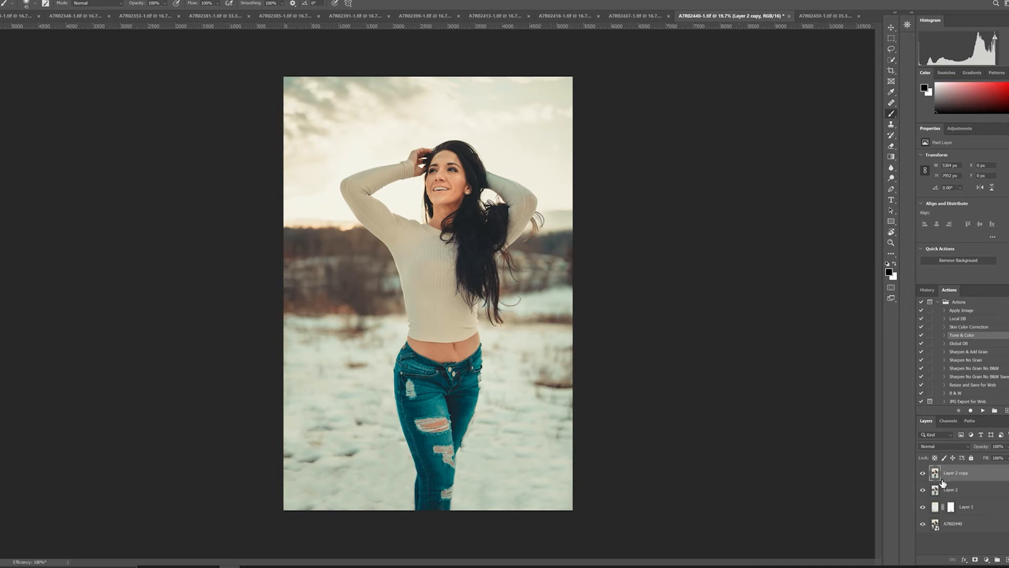
double_click(956, 473)
text(high)
key(Tab)
- Hide the high layer and apply a Gaussian Blur with a 10-pixel radius to the low layer
click(922, 472)
click(90, 0)
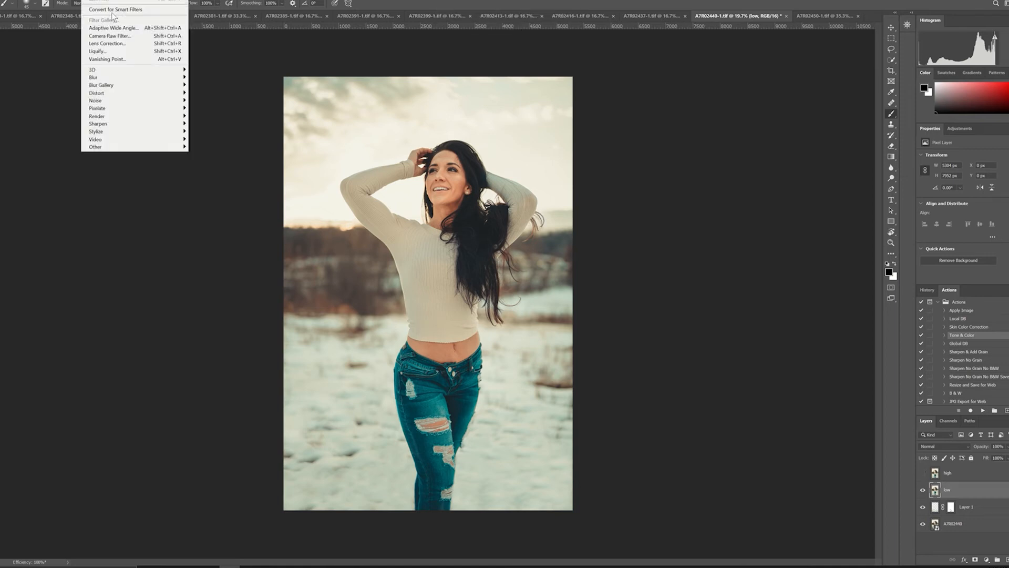
mouse_move(105, 77)
click(208, 109)
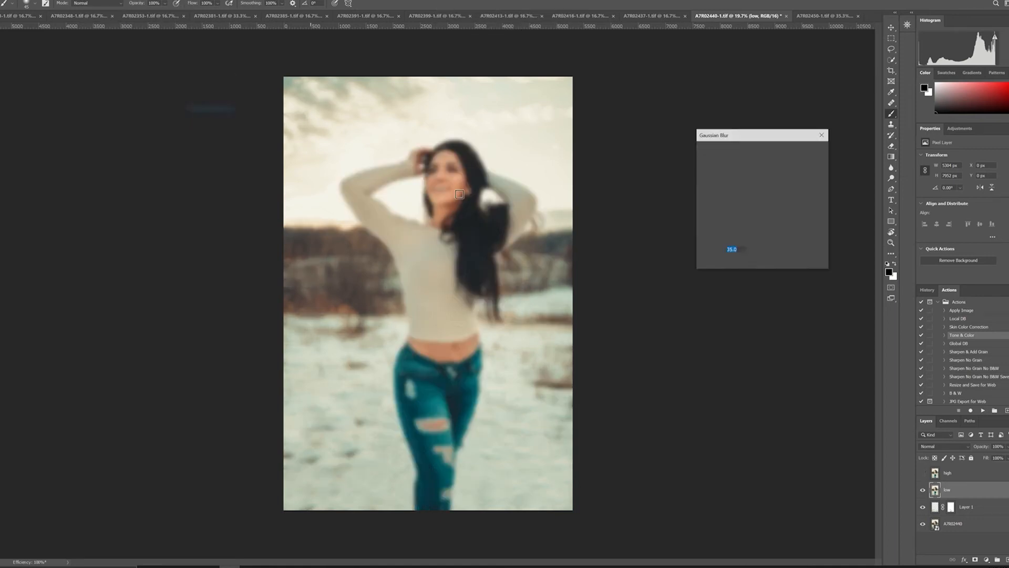
text(10)
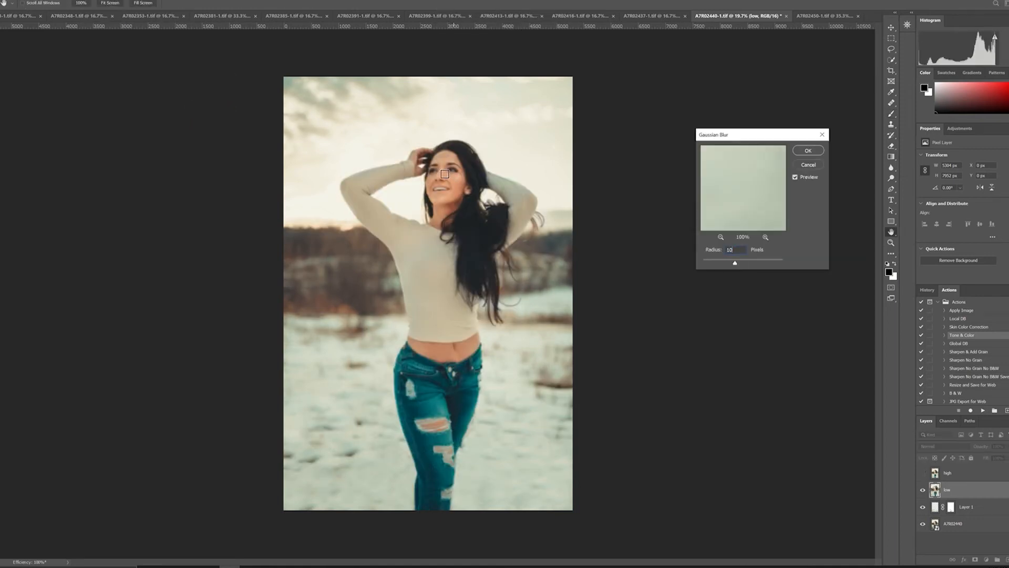
click(450, 175)
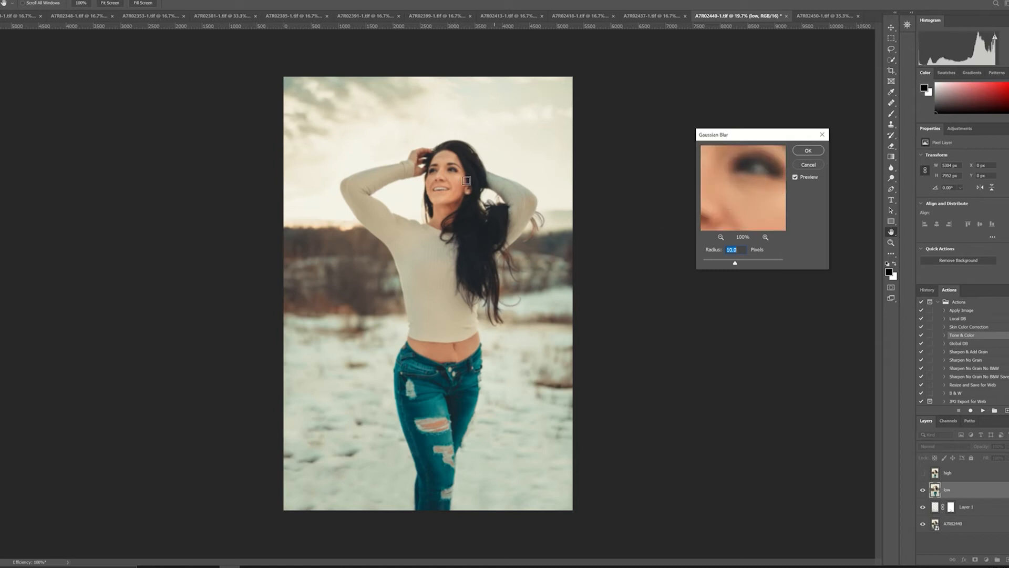
click(445, 160)
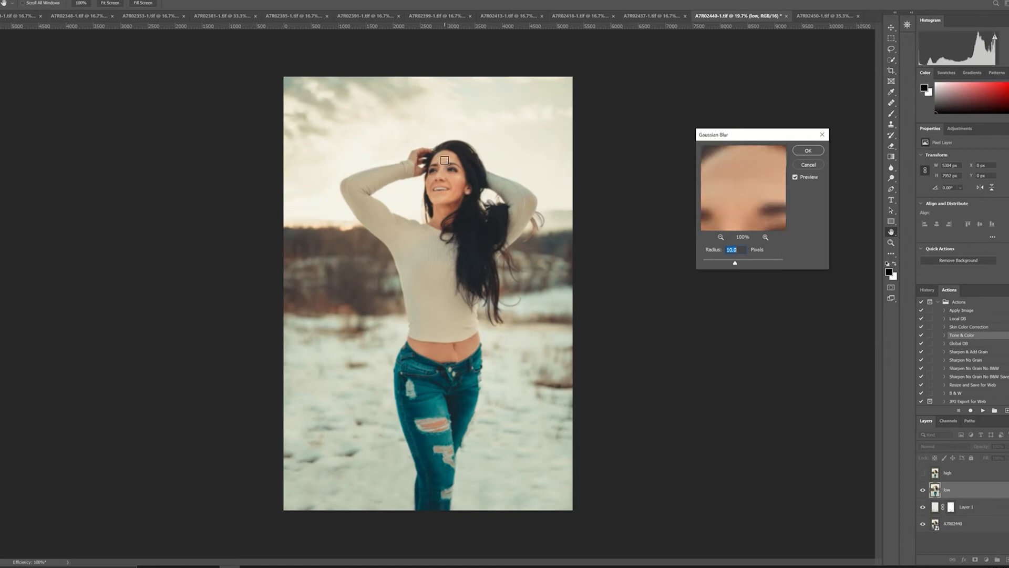
click(809, 152)
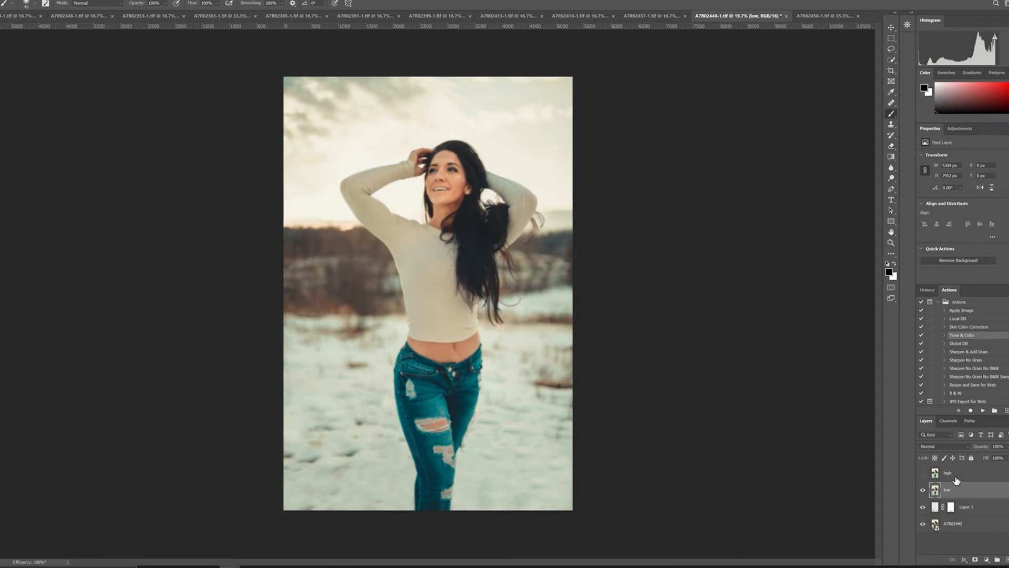
- Run the Apply Image action on the high layer to complete the frequency separation
click(954, 473)
click(962, 310)
click(983, 412)
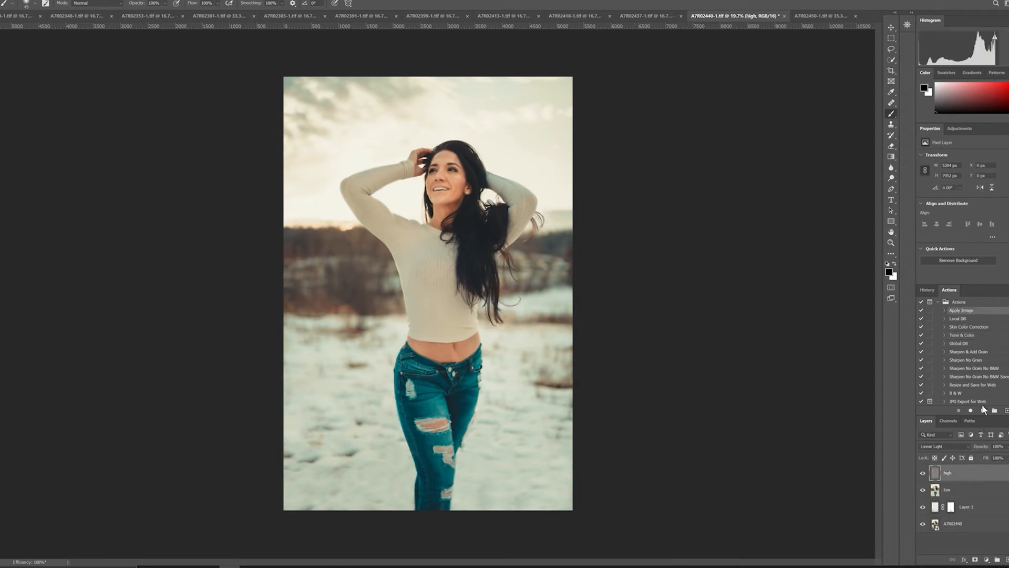
- Set the Clone Stamp to sample only the current layer for working on the face in the high layer
click(891, 125)
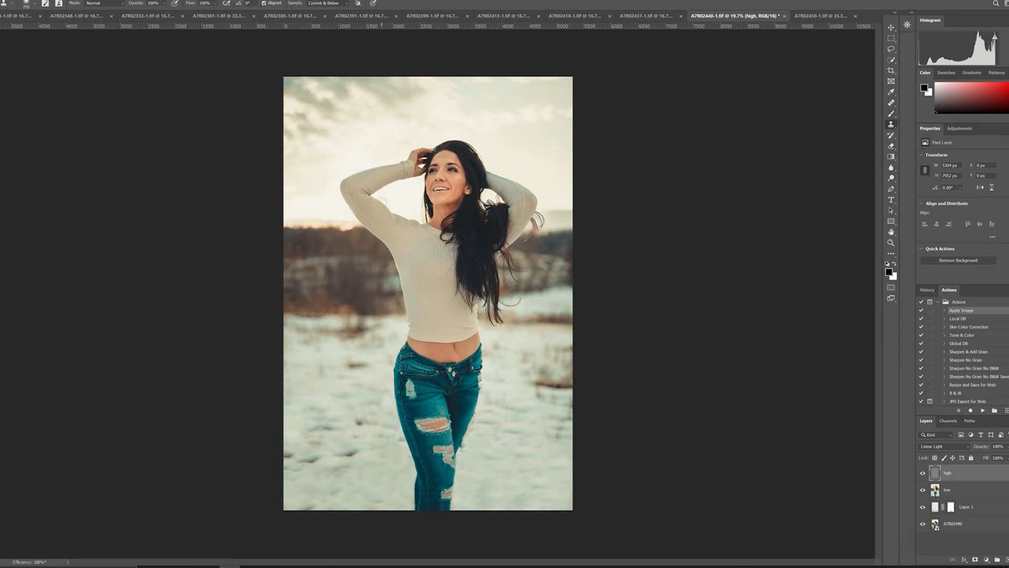
scroll(427, 161, up, 10)
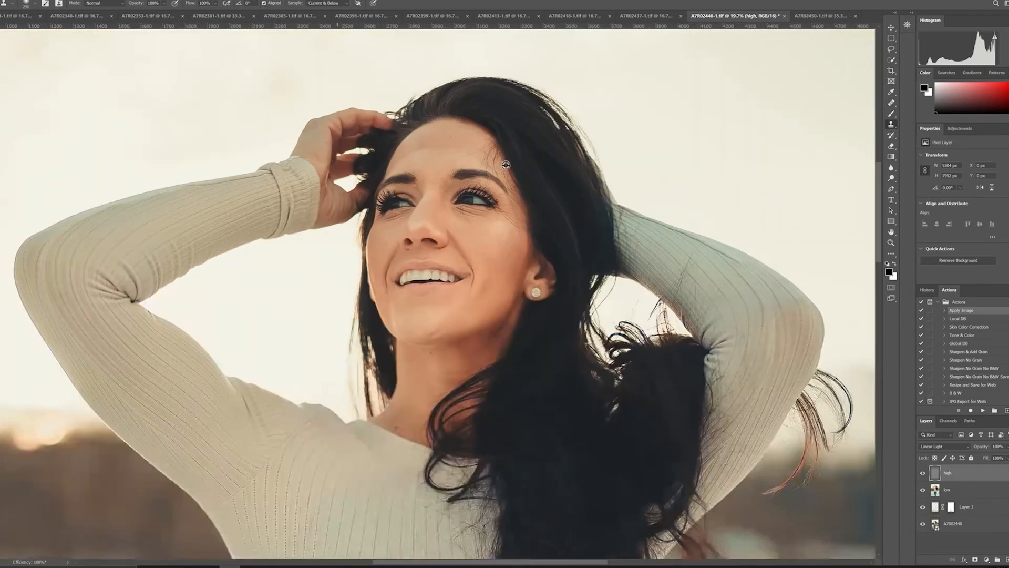
scroll(505, 165, up, 5)
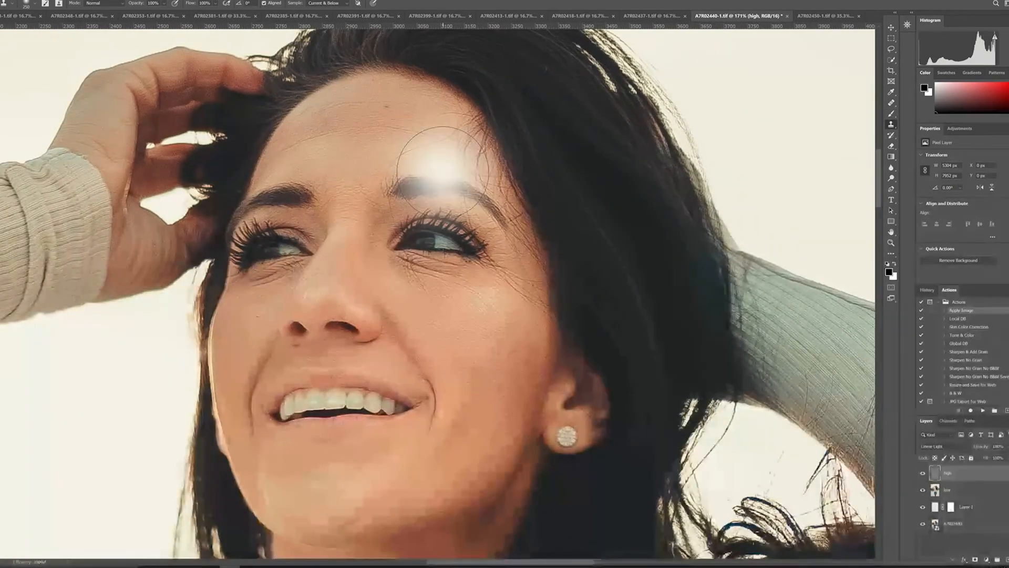
key(bracketleft)
click(446, 276)
key(bracketleft)
key(bracketleft)
key(bracketleft)
key(ctrl+z)
click(327, 3)
click(329, 6)
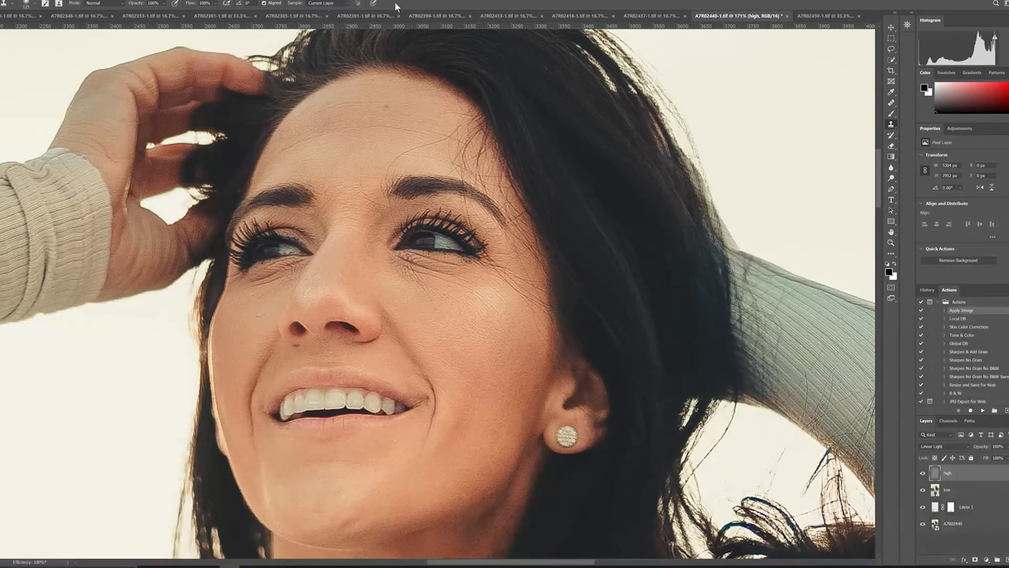
- Clone out the small dark spots on the cheek and upper forehead with a smaller Clone Stamp brush
key(bracketleft)
key(bracketleft)
key(bracketleft)
key(bracketleft)
key(bracketleft)
key(bracketleft)
alt+click(256, 324)
alt+click(393, 105)
- Clone out the fine stray hairs crossing the forehead above the eyebrow on the high layer
alt+click(413, 141)
mouse_move(423, 146)
mouse_down()
mouse_move(394, 153)
mouse_move(407, 152)
mouse_up()
alt+click(374, 167)
click(385, 179)
drag(454, 112, 449, 107)
alt+click(454, 147)
drag(451, 137, 441, 151)
alt+click(439, 168)
click(441, 148)
key(ctrl+0)
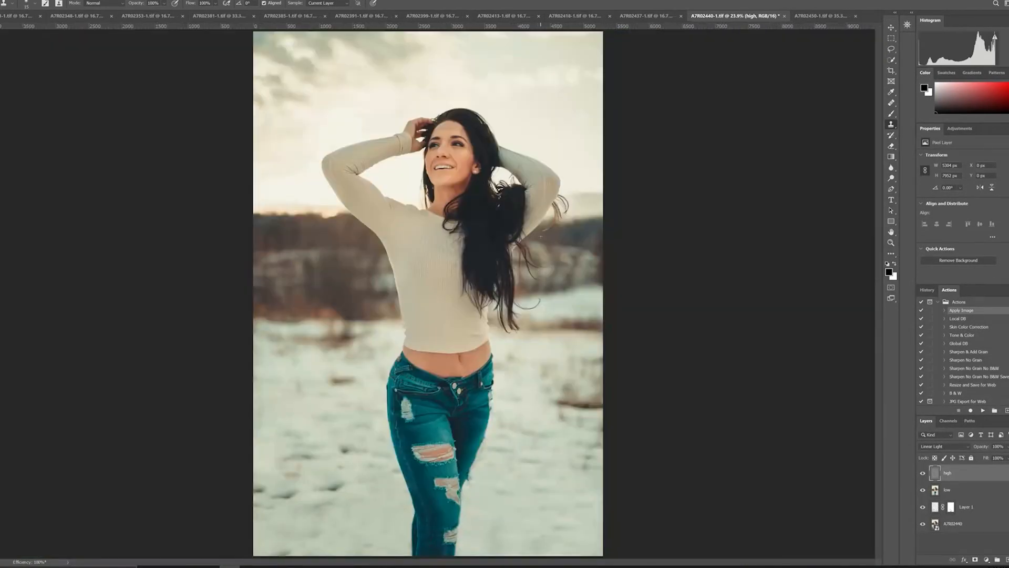
- Clone out the loose hairs on the forehead beside the hairline and around the outer end of the eyebrow
scroll(462, 132, up, 10)
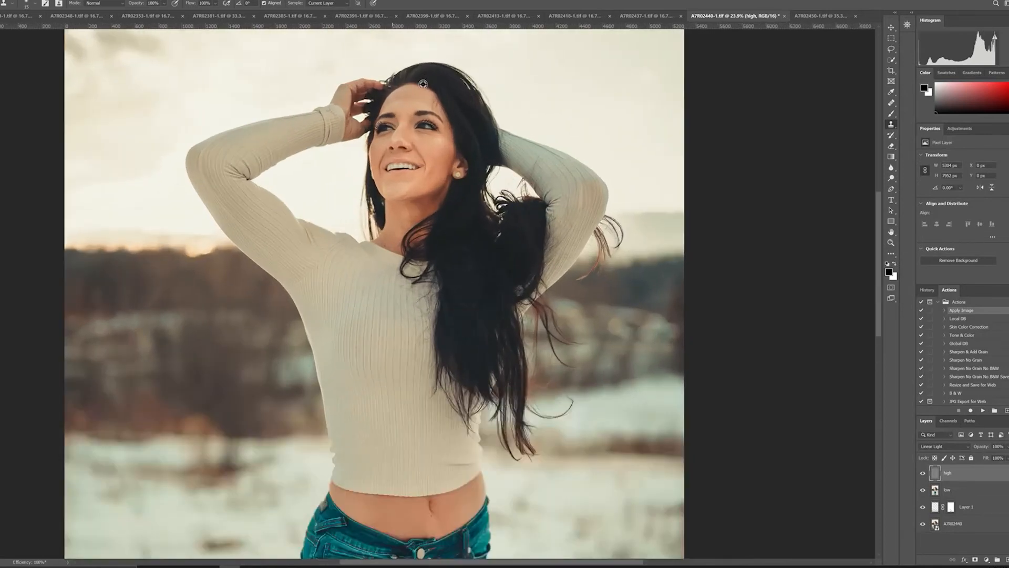
scroll(460, 163, up, 8)
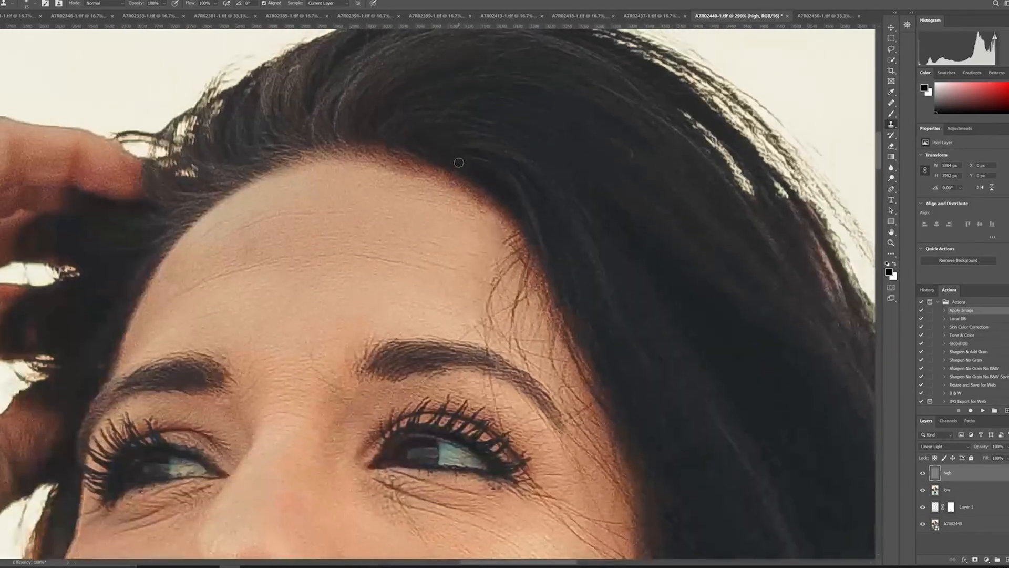
scroll(480, 240, down, 3)
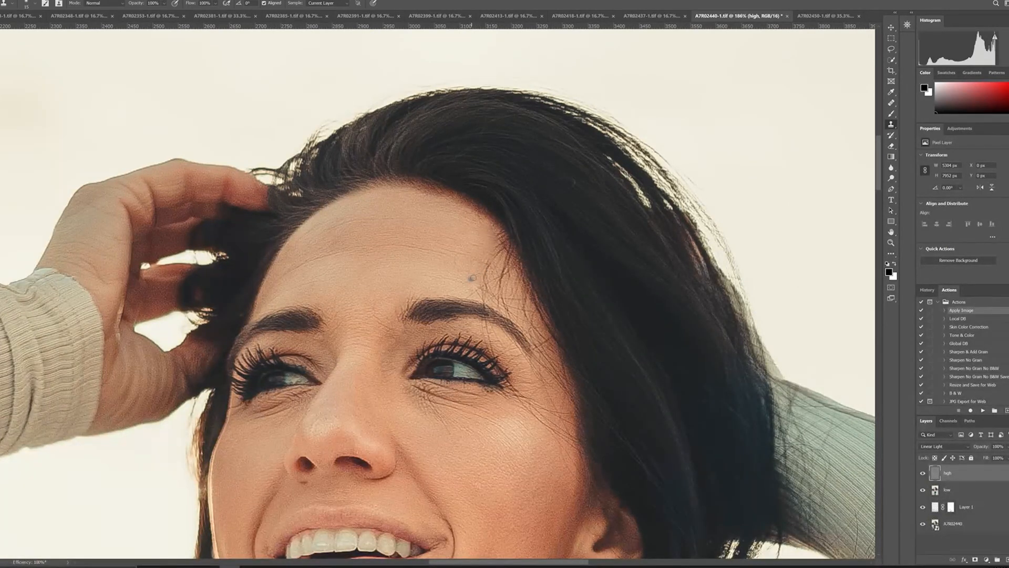
drag(489, 279, 492, 268)
alt+click(482, 259)
drag(487, 260, 492, 252)
alt+click(477, 272)
alt+click(488, 239)
alt+click(500, 343)
alt+click(490, 338)
alt+click(505, 356)
alt+click(500, 351)
- Remove the remaining stray hairs between the eyebrow's tail and the hairline using clean skin texture
alt+click(479, 296)
click(488, 300)
alt+click(491, 299)
alt+click(499, 301)
drag(503, 300, 518, 299)
alt+click(482, 280)
alt+click(493, 285)
click(497, 291)
alt+click(493, 277)
drag(503, 297, 505, 270)
alt+click(480, 295)
drag(504, 273, 499, 255)
alt+click(502, 278)
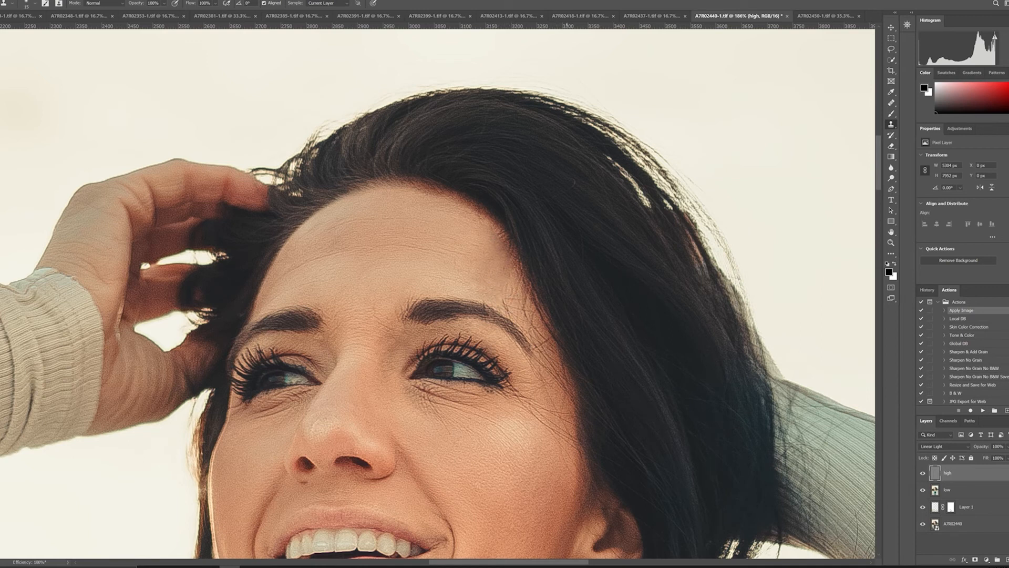
- Clone out the loose strands over the temple and outer cheek beside the eye
alt+click(563, 440)
drag(562, 425, 578, 452)
alt+click(547, 420)
drag(539, 402, 554, 414)
alt+click(502, 292)
drag(522, 298, 548, 362)
alt+click(557, 383)
- Blend the skin tones on the forehead near the hairline with a smaller Mixer Brush on the low layer
click(954, 492)
key(b)
key(shift+b)
key(shift+b)
key(shift+b)
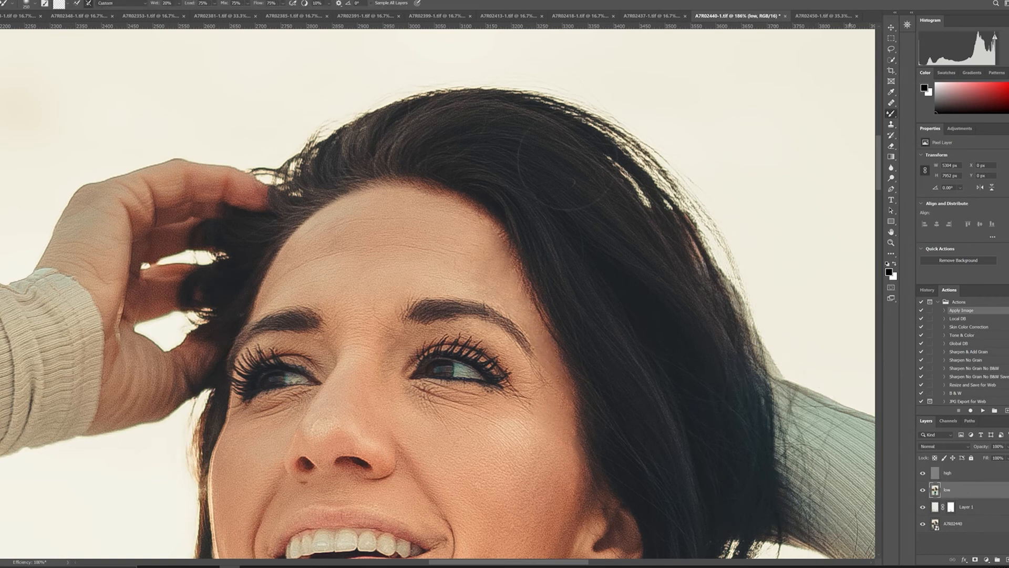
key(bracketleft)
key(bracketleft)
key(bracketleft)
key(bracketleft)
key(bracketleft)
key(bracketleft)
key(bracketleft)
key(bracketleft)
key(bracketleft)
mouse_move(472, 242)
mouse_down()
mouse_move(493, 262)
mouse_move(480, 272)
mouse_move(495, 248)
mouse_up()
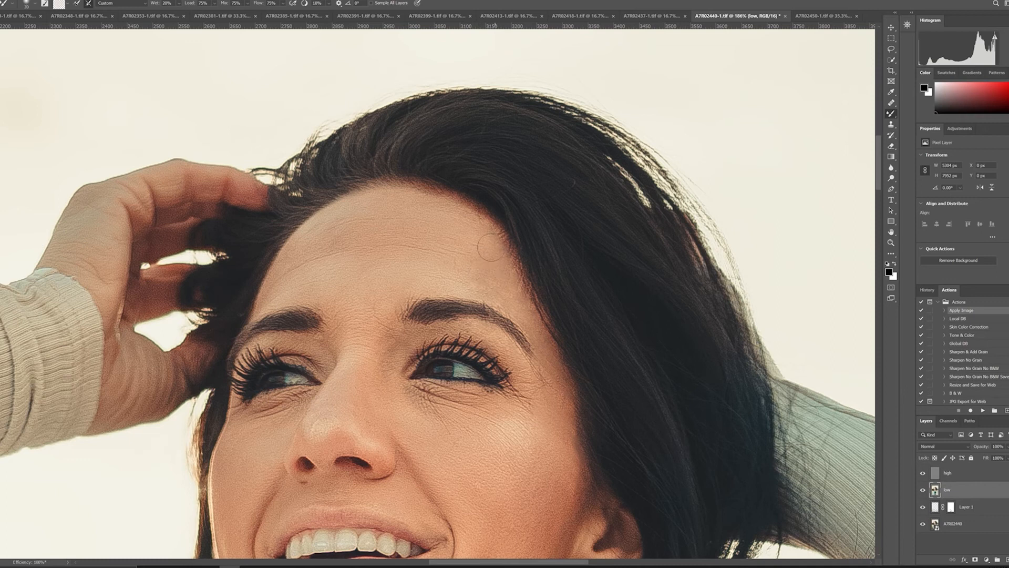
mouse_move(501, 260)
mouse_down()
mouse_move(481, 247)
mouse_move(502, 290)
mouse_move(502, 275)
mouse_move(472, 265)
mouse_move(442, 275)
mouse_move(466, 234)
mouse_move(472, 259)
mouse_move(501, 248)
mouse_up()
- Smooth the skin tones along the temple and outer cheek with the Mixer Brush, adjusting the brush size
mouse_move(520, 300)
mouse_down()
mouse_move(530, 319)
mouse_move(493, 282)
mouse_move(527, 316)
mouse_up()
drag(564, 467, 554, 475)
drag(556, 409, 553, 419)
key(bracketright)
key(bracketright)
key(bracketright)
key(bracketright)
key(bracketleft)
key(bracketright)
key(bracketleft)
key(bracketleft)
mouse_move(266, 437)
mouse_down()
mouse_move(371, 269)
mouse_move(403, 270)
mouse_up()
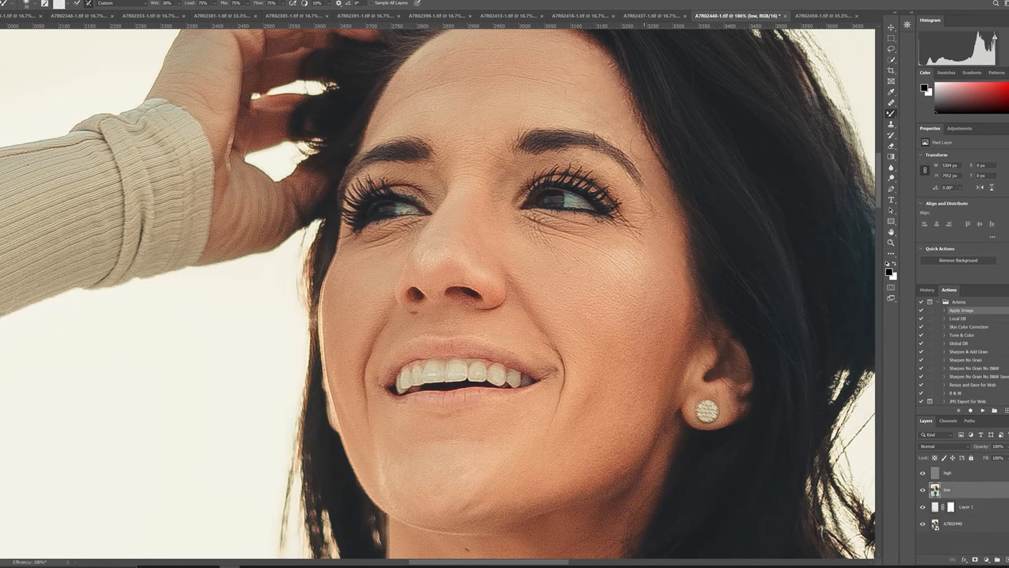
scroll(622, 314, up, 4)
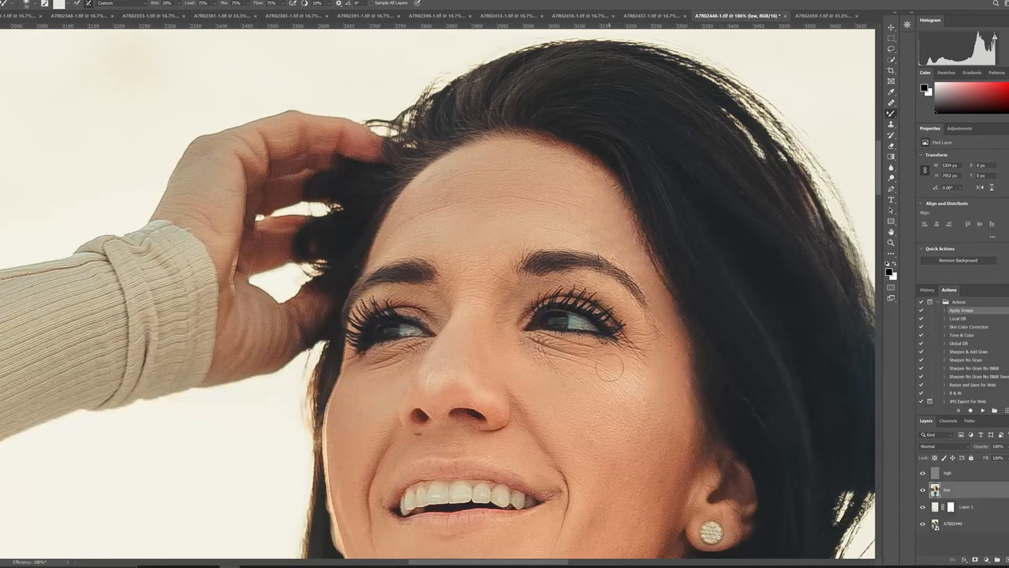
- Select the high layer together with the low layer
click(971, 478)
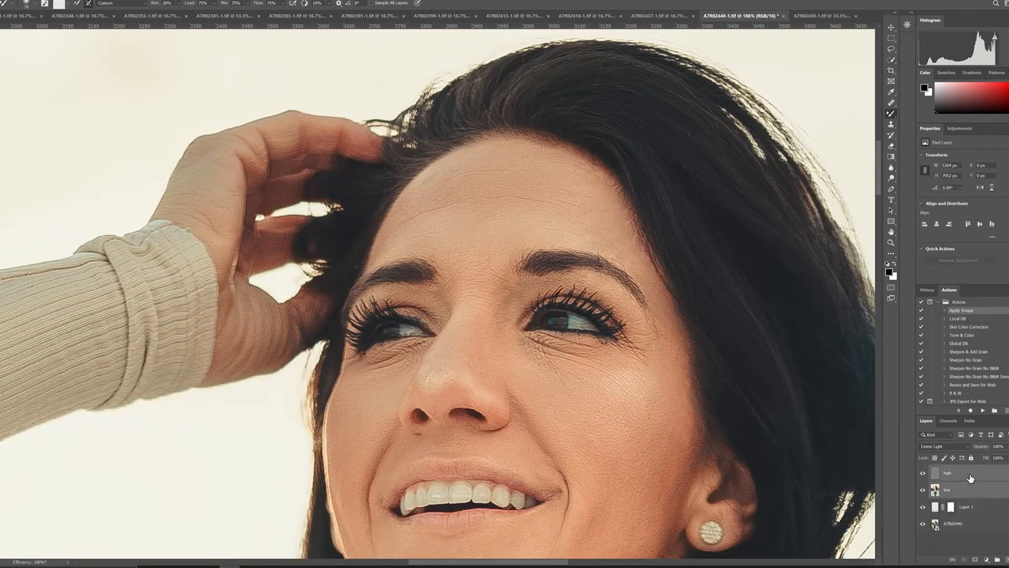